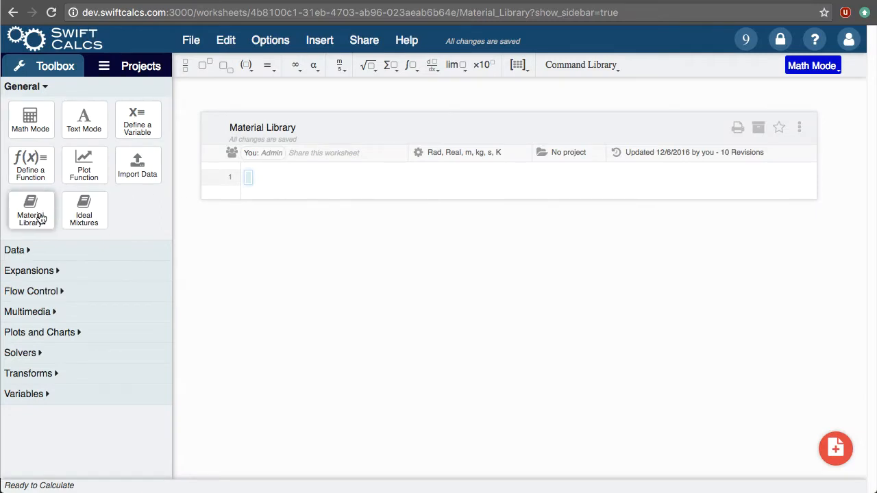
# Insert a material definition on line 1 and search the library for "cast" to select 204.0-T4 Cast Aluminum
pyautogui.moveTo(40, 217); pyautogui.dragTo(316, 180)
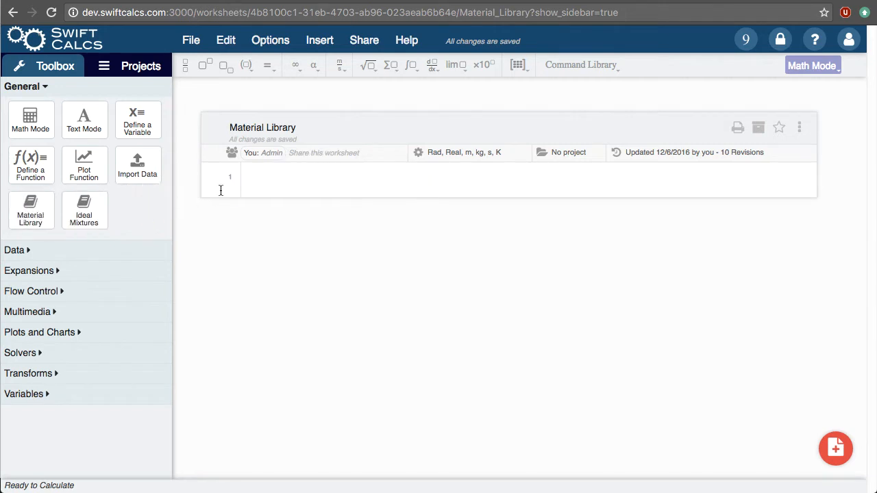
pyautogui.click(293, 180)
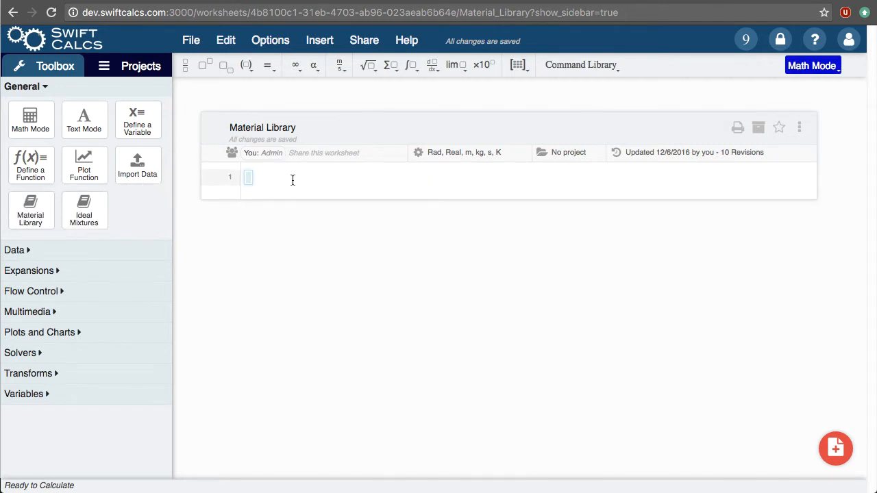
pyautogui.write('material')
pyautogui.press('space')
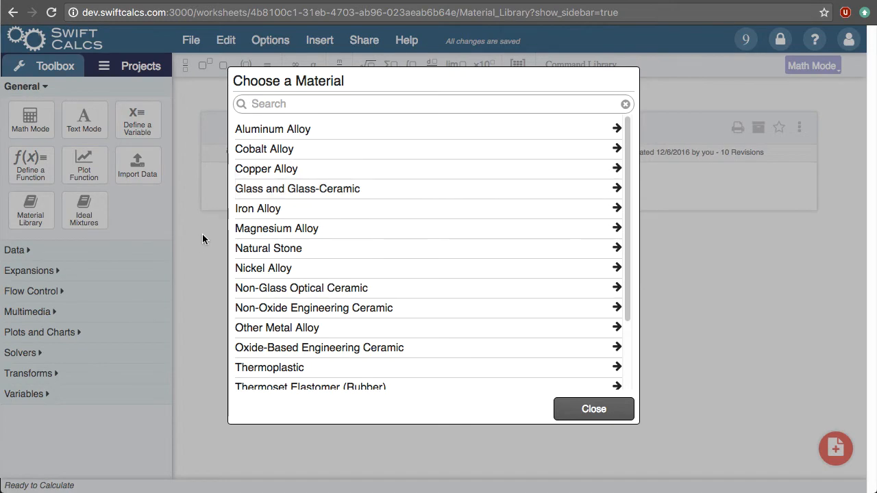
pyautogui.write('cast')
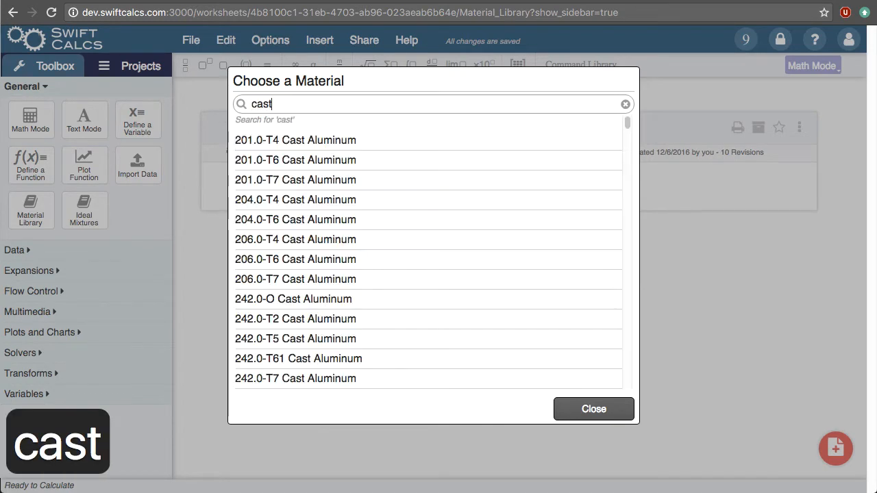
pyautogui.click(298, 201)
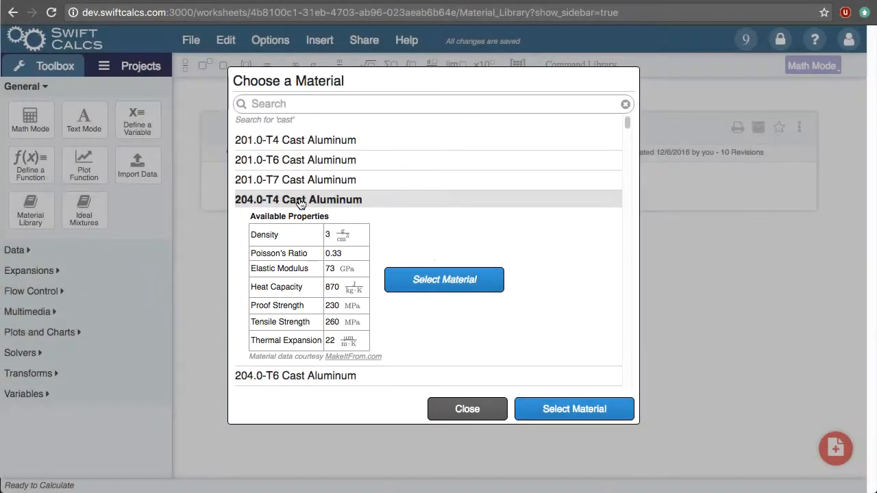
pyautogui.click(435, 290)
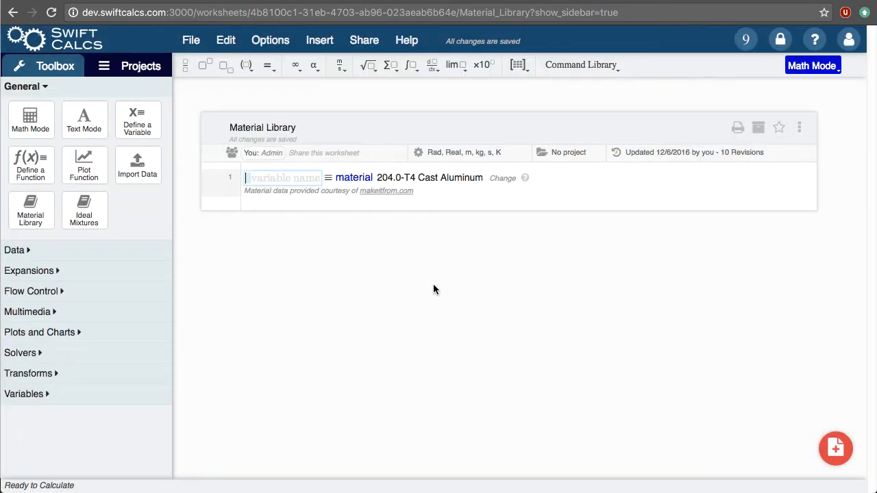
# Name the material variable castAl and evaluate castAl on line 2 to list its properties
pyautogui.write('castAl')
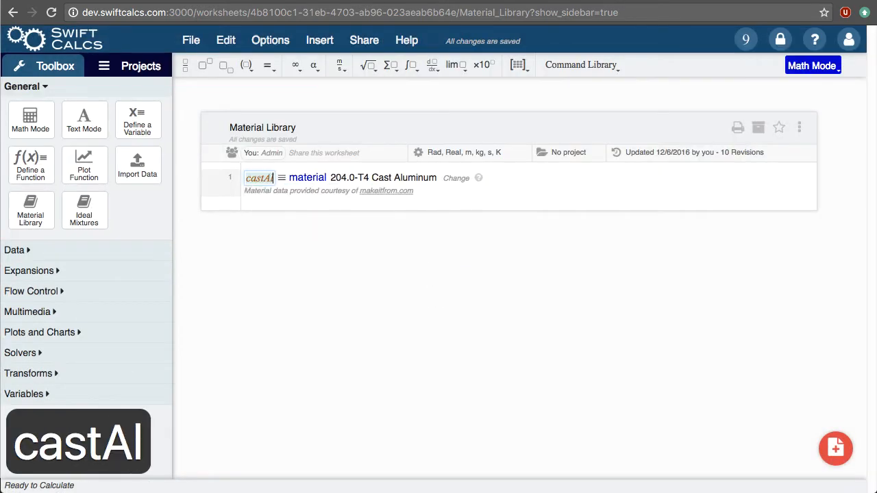
pyautogui.press('Return')
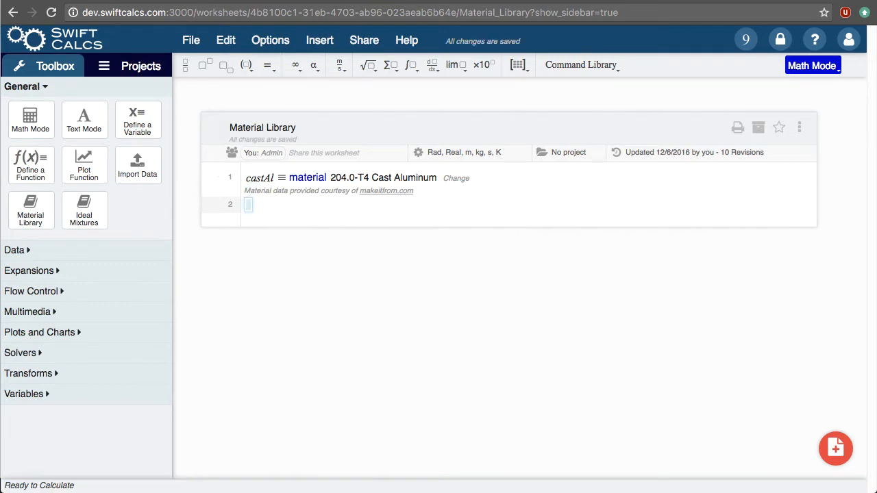
pyautogui.write('castAl')
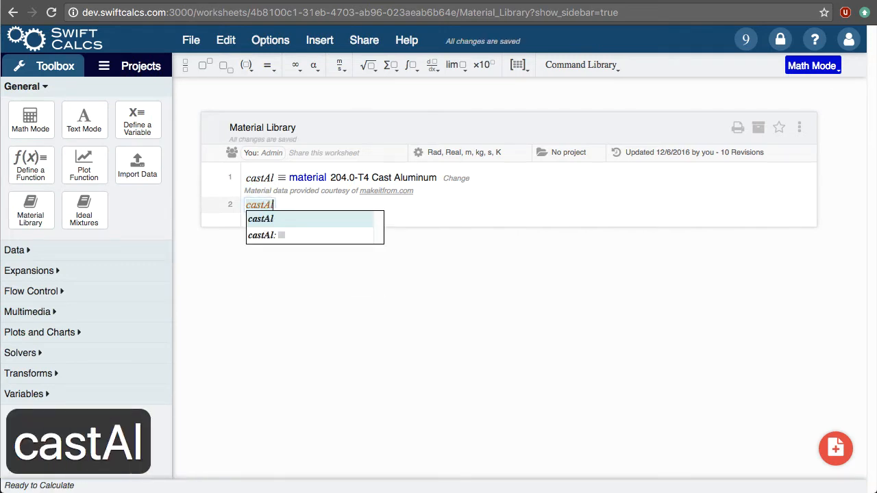
pyautogui.press('Return')
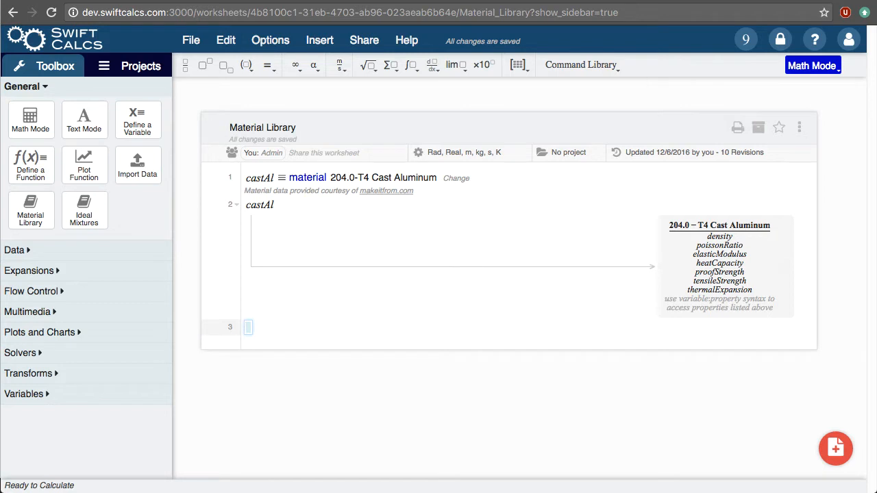
# Evaluate the material's density on line 3 with the expression castAl:density
pyautogui.write('cast')
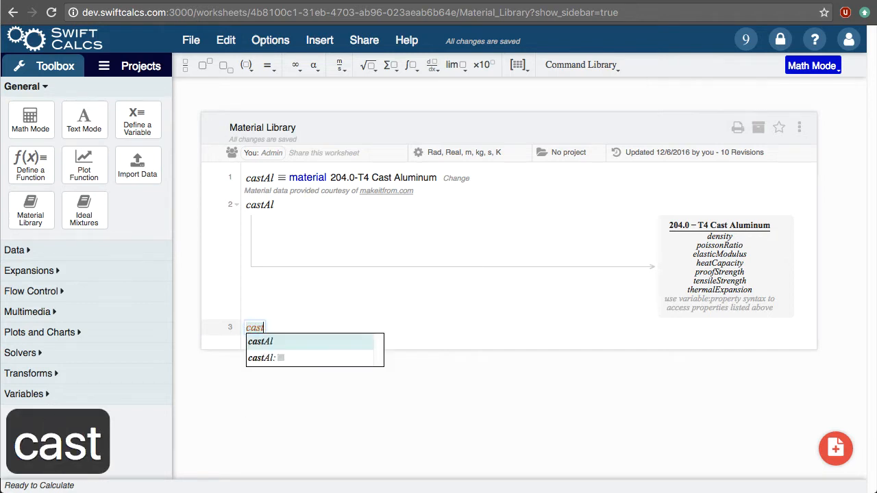
pyautogui.write('Al:')
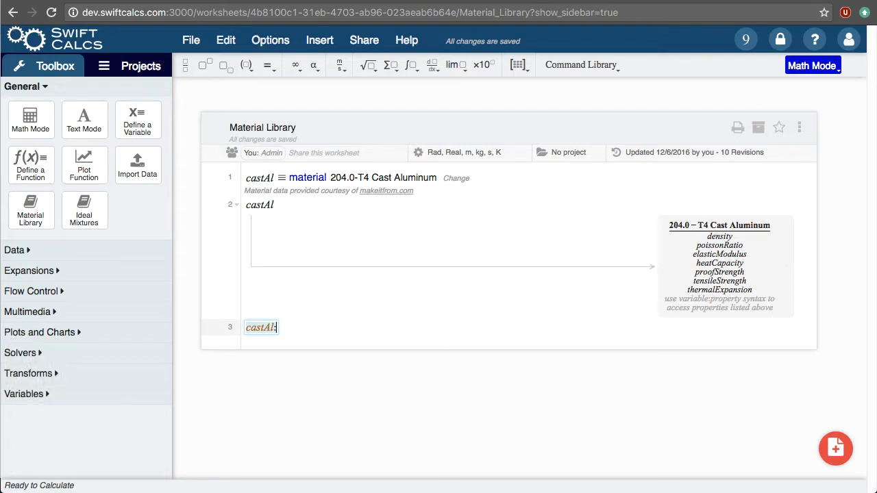
pyautogui.write('den')
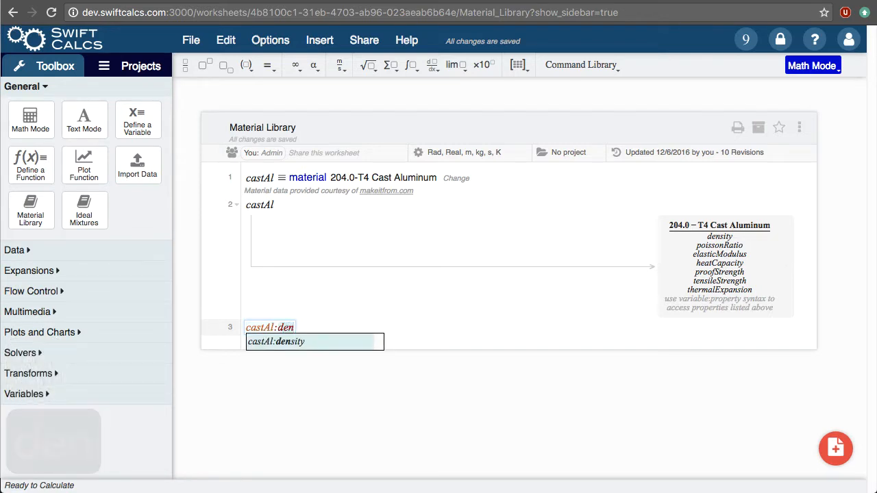
pyautogui.press('Tab')
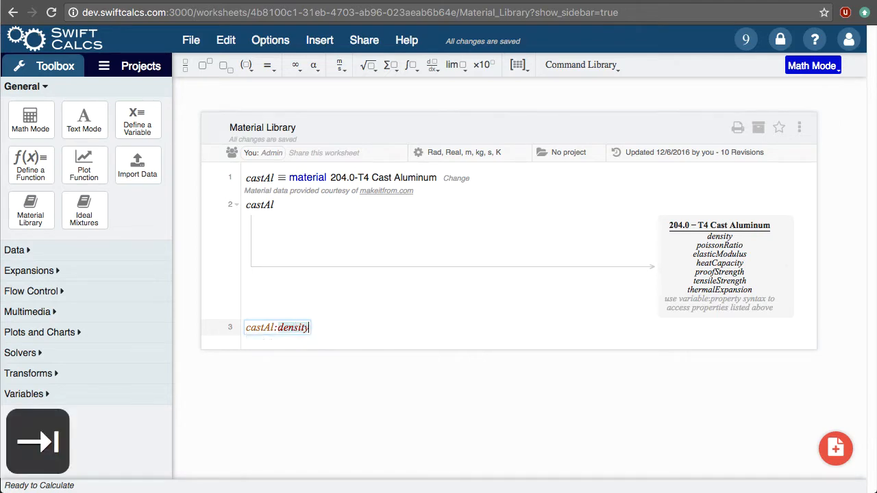
pyautogui.press('Return')
pyautogui.press('Up')
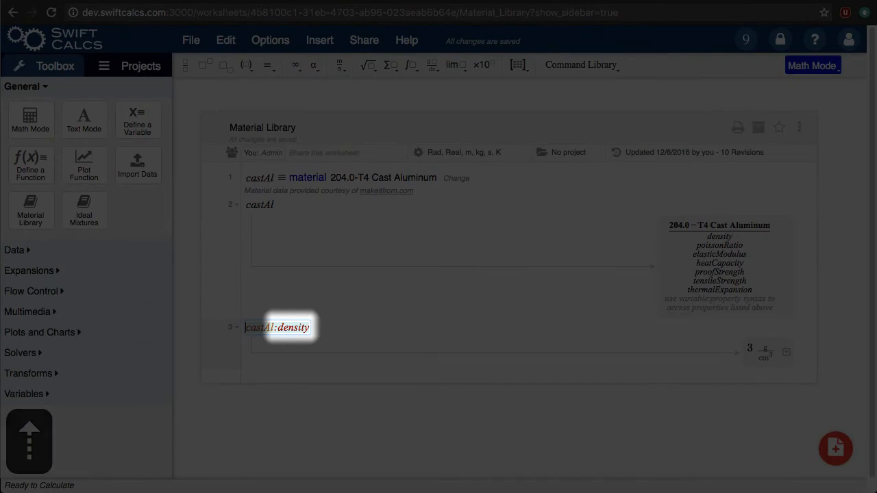
# Add the calculation castAl:elasticModulus*44/8 on line 4 and evaluate it
pyautogui.press('Down')
pyautogui.write('castAl:')
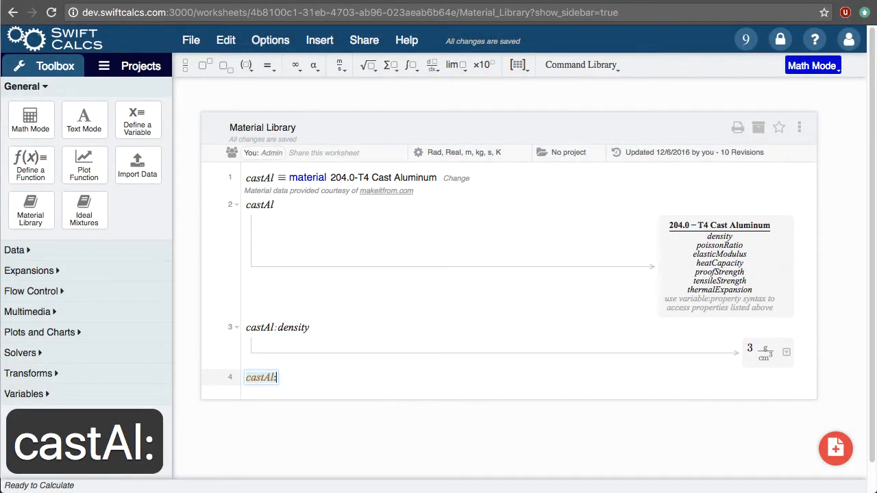
pyautogui.write('mo')
pyautogui.press('Tab')
pyautogui.write('*44')
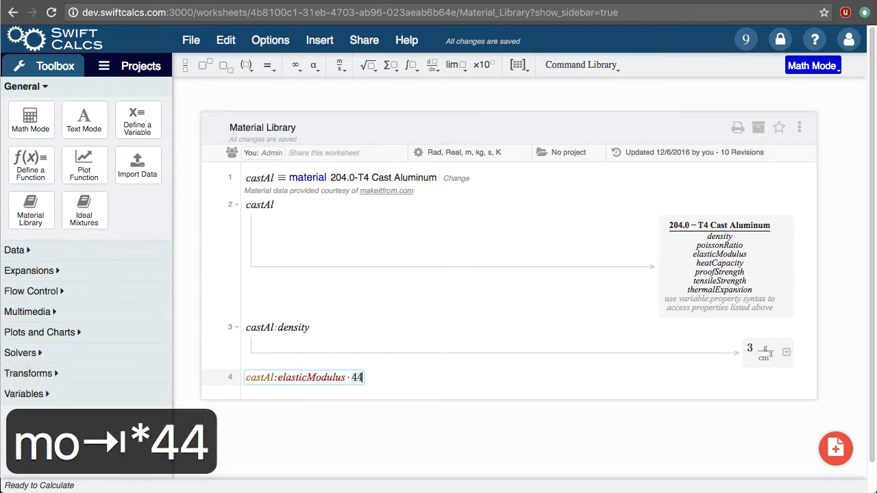
pyautogui.write('/8')
pyautogui.press('Return')
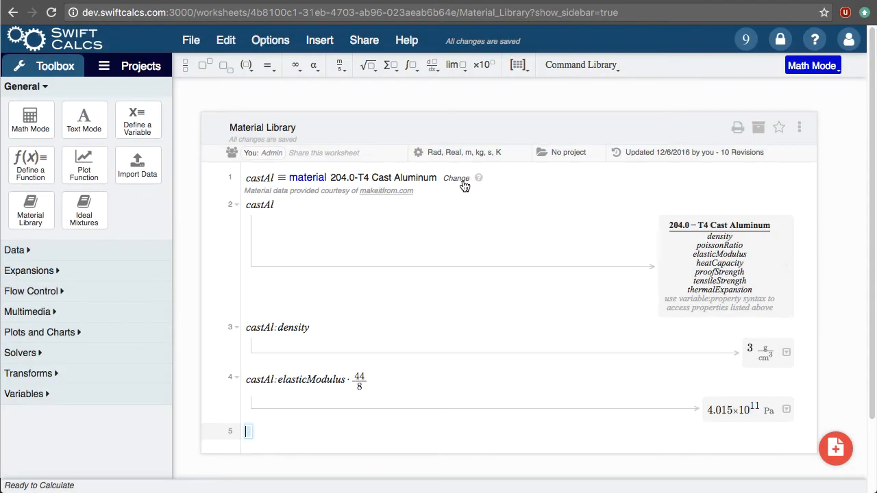
# Change the material assigned to castAl to Marble from the Natural Stone category
pyautogui.click(464, 180)
pyautogui.click(377, 251)
pyautogui.click(364, 206)
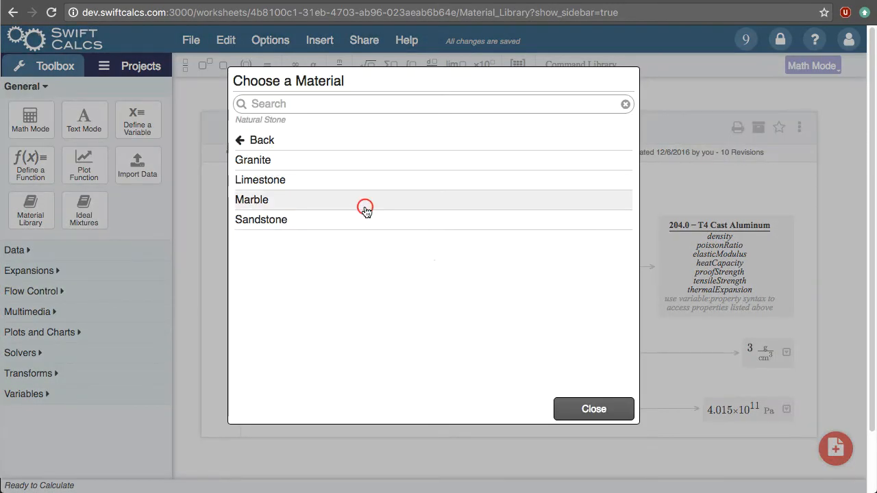
pyautogui.click(419, 303)
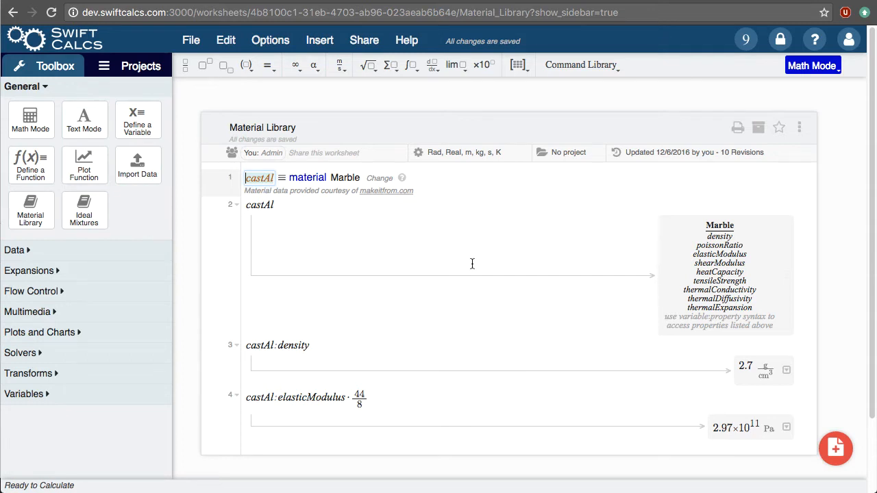
# Search the worksheets for "beam" and open the beam deflection worksheet
pyautogui.click(137, 66)
pyautogui.click(104, 92)
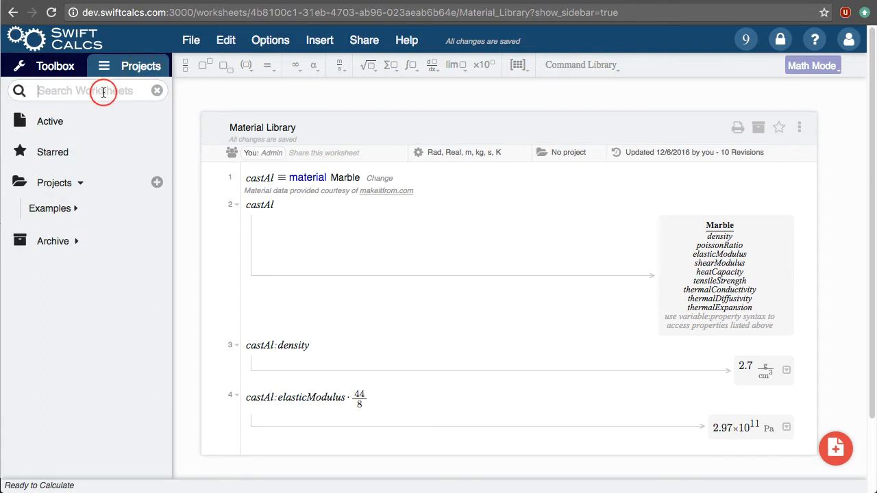
pyautogui.write('beam')
pyautogui.press('Return')
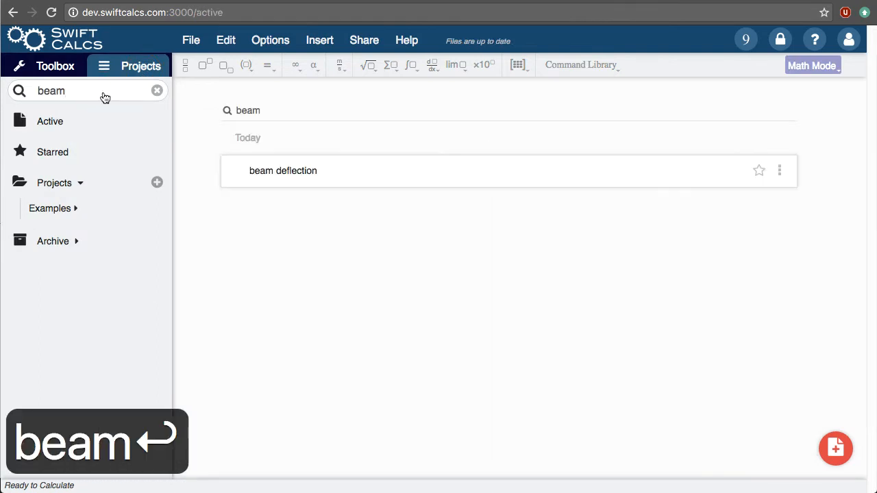
pyautogui.click(290, 172)
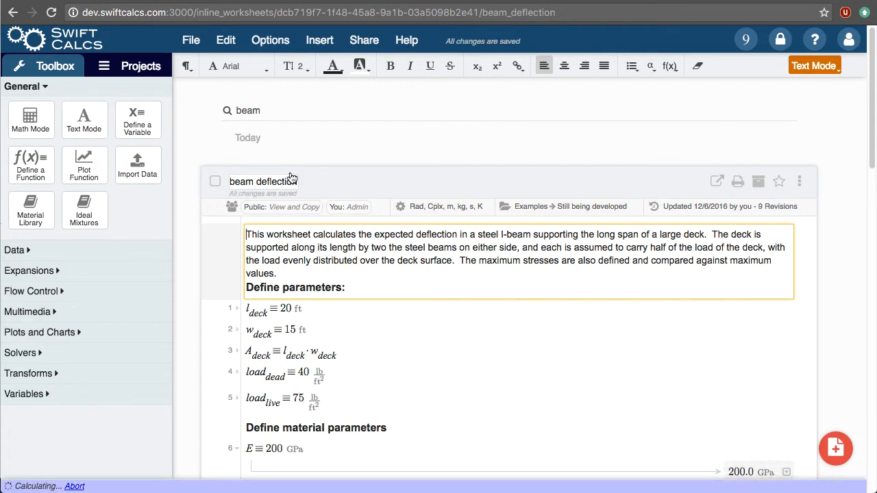
# Insert ASTM A285 Grade A Carbon Steel from the material library under Define material parameters and name it steel
pyautogui.scroll(-3, 325, 233)
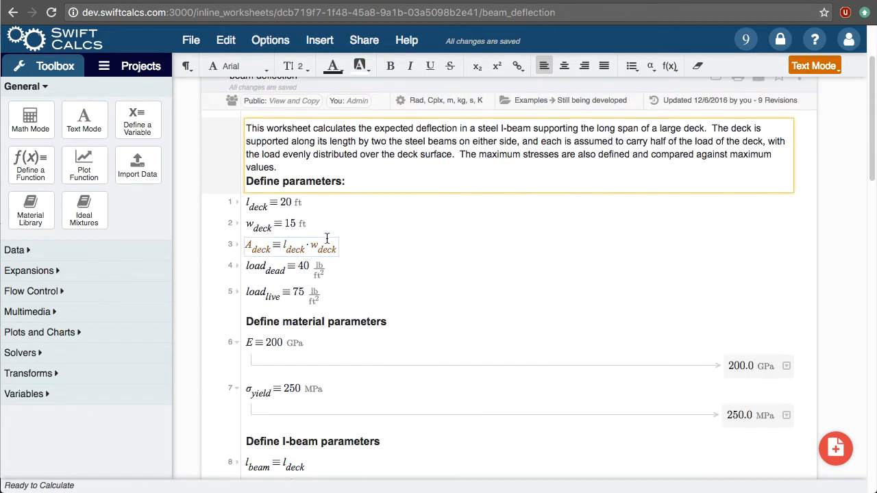
pyautogui.scroll(-1, 327, 237)
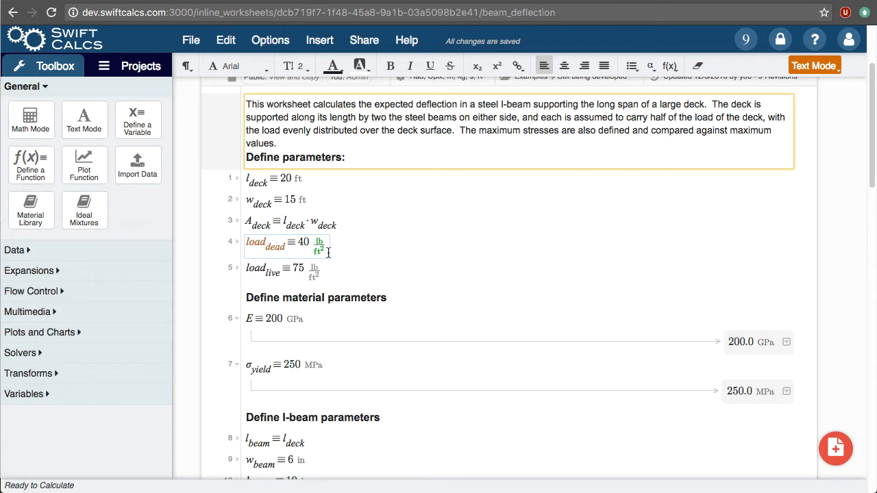
pyautogui.moveTo(39, 221); pyautogui.dragTo(298, 307)
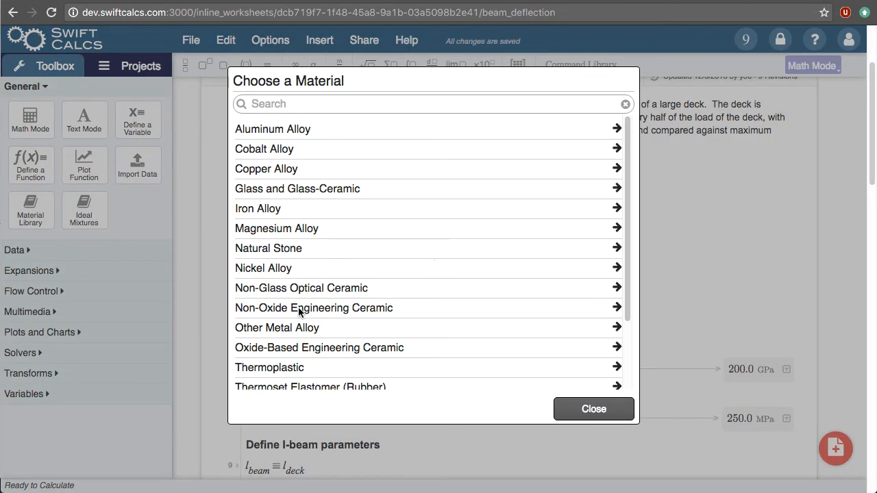
pyautogui.click(350, 209)
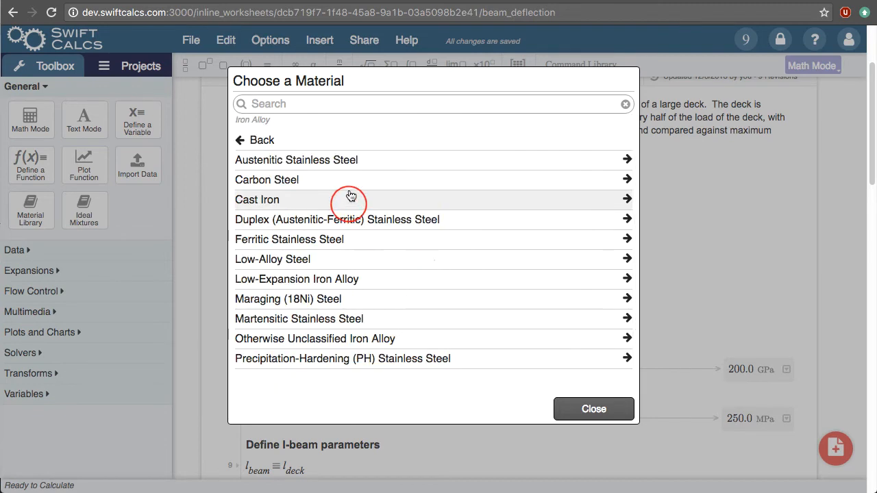
pyautogui.click(348, 180)
pyautogui.click(296, 257)
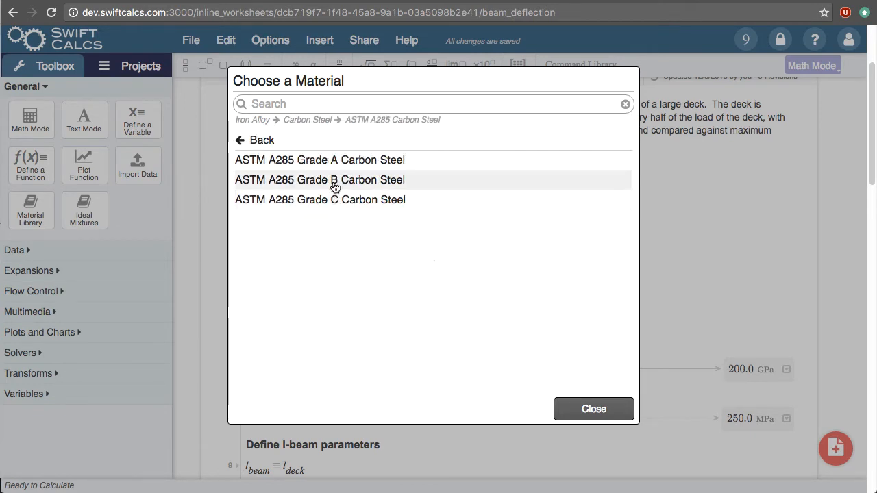
pyautogui.click(335, 161)
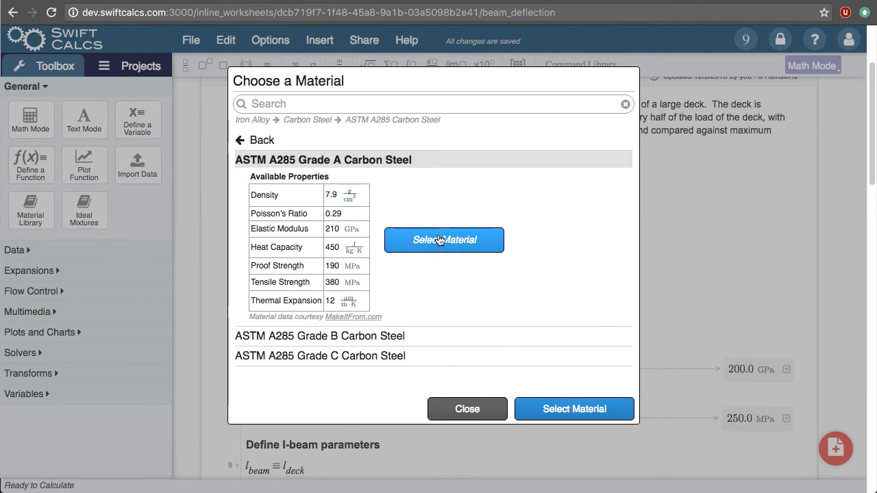
pyautogui.click(426, 239)
pyautogui.write('steel')
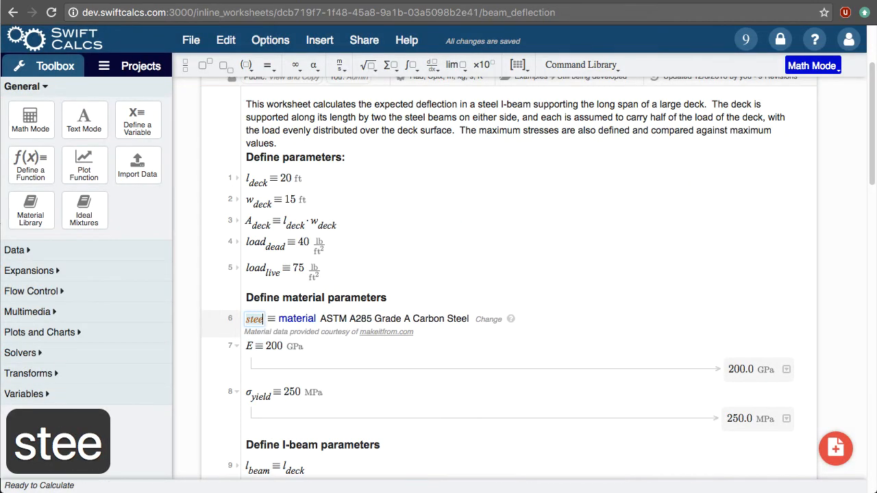
# Replace the fixed value of E, including its unit, with steel:elasticModulus
pyautogui.press('Down')
pyautogui.hotkey('shift', 'Right')
pyautogui.hotkey('shift', 'Right')
pyautogui.hotkey('shift', 'Right')
pyautogui.hotkey('shift', 'Right')
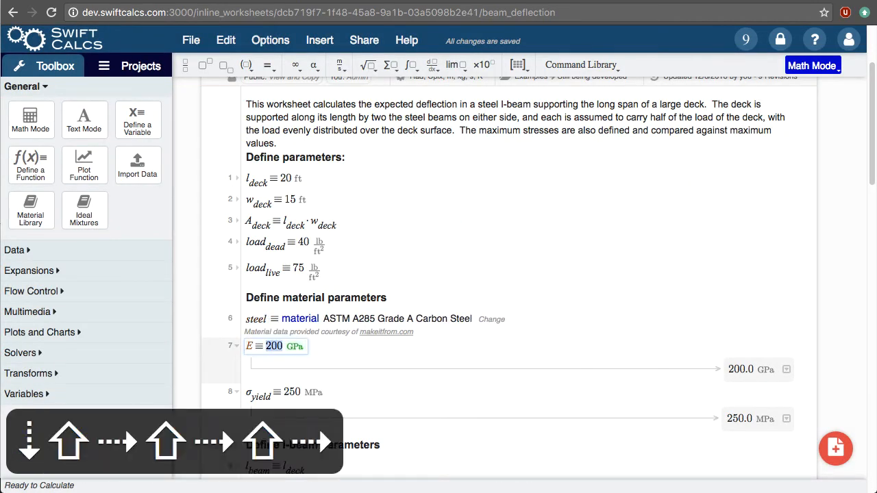
pyautogui.write('steel:modul')
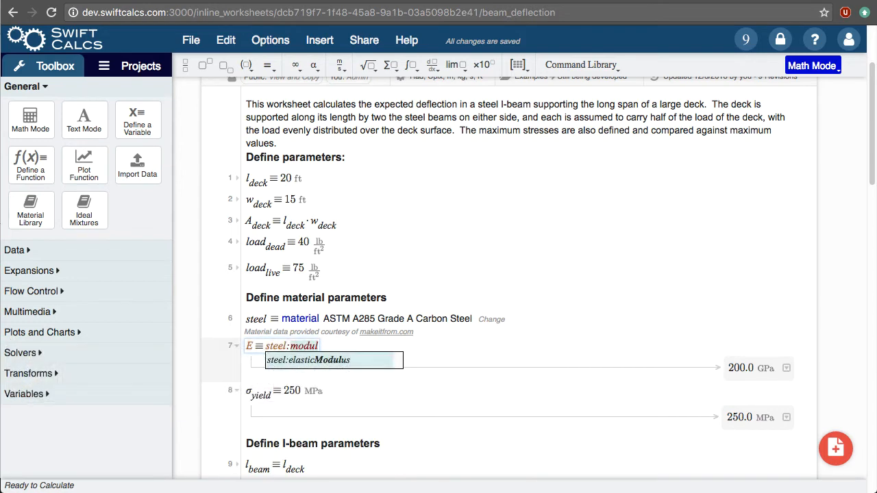
pyautogui.press('Tab')
# Replace the value of the yield stress σ_yield with the steel material's tensile strength property, steel:tensileStrength
pyautogui.press('Down')
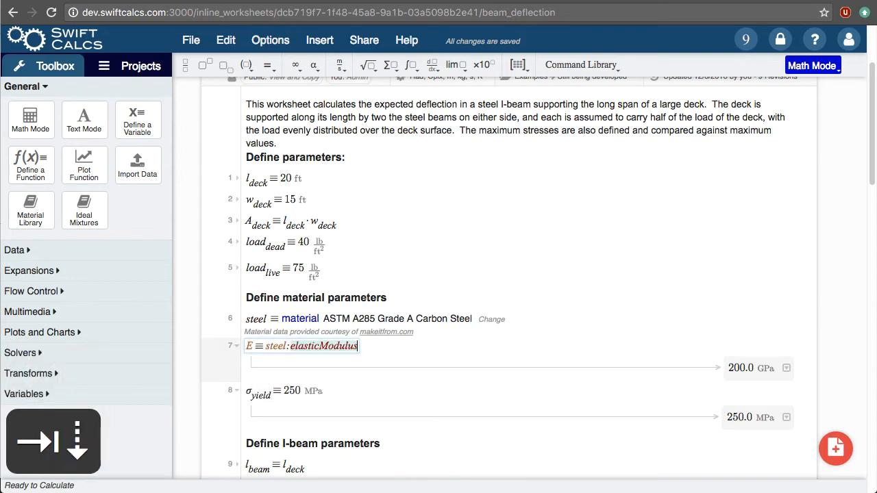
pyautogui.write('stee')
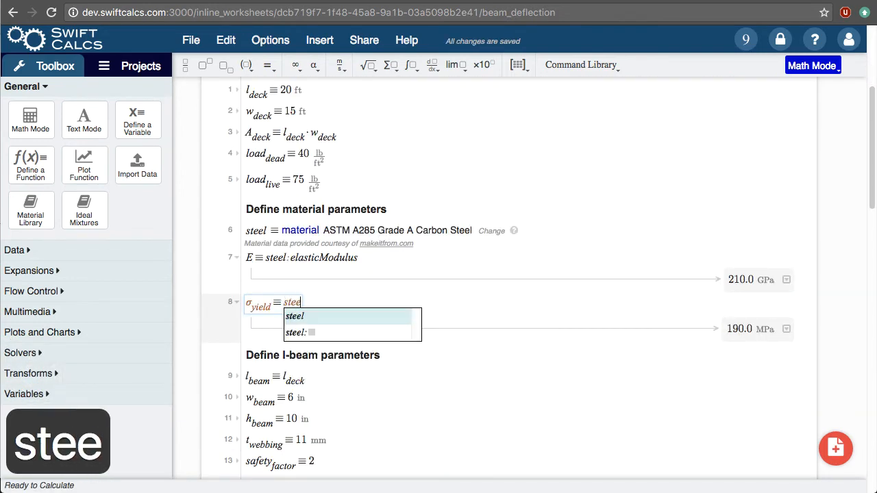
pyautogui.write('l:ten')
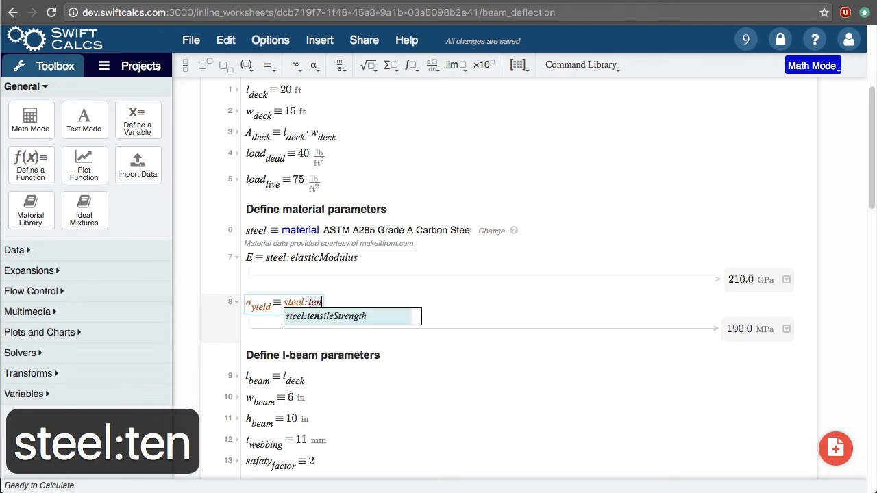
pyautogui.press('Tab')
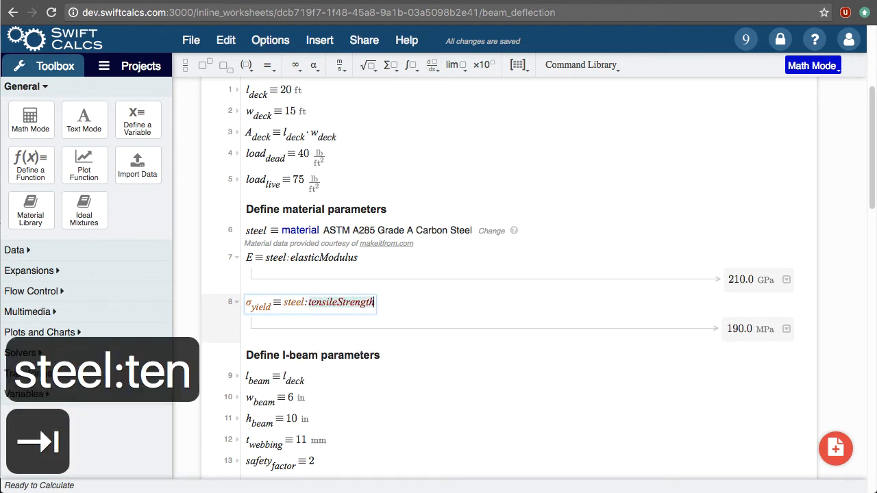
pyautogui.press('Down')
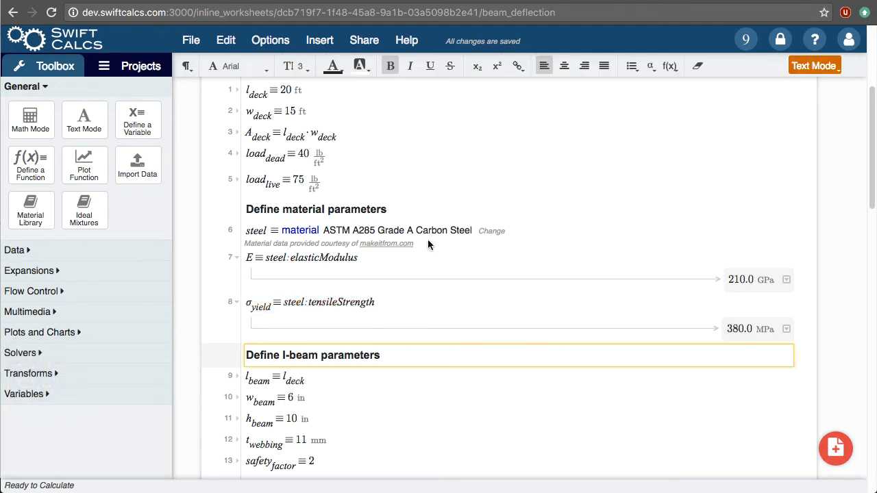
# Change the material assigned to steel to 6061-T1 Aluminum from the AA 6000 Series, under 6061 in the Aluminum Alloy category
pyautogui.scroll(-2, 410, 334)
pyautogui.scroll(-15, 411, 335)
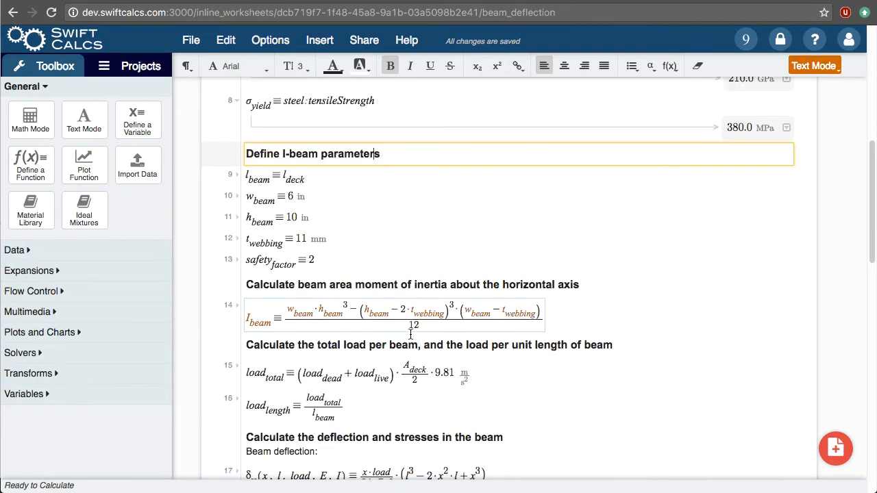
pyautogui.scroll(-4, 410, 334)
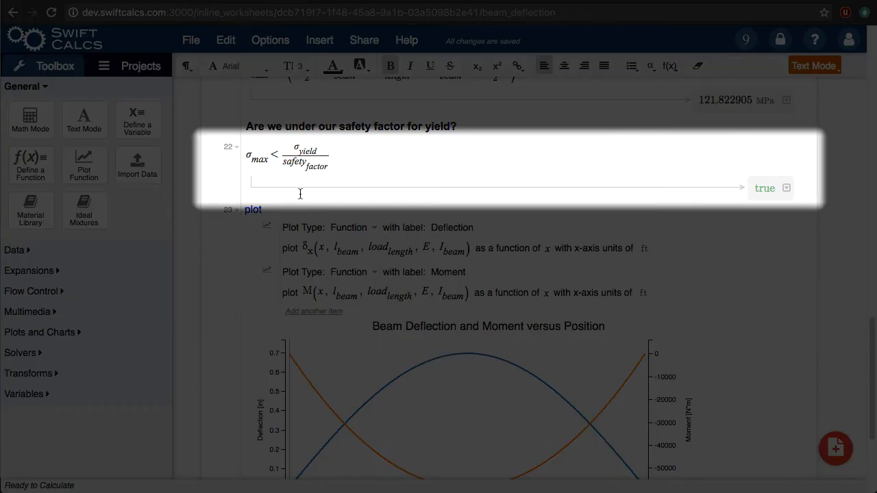
pyautogui.click(282, 169)
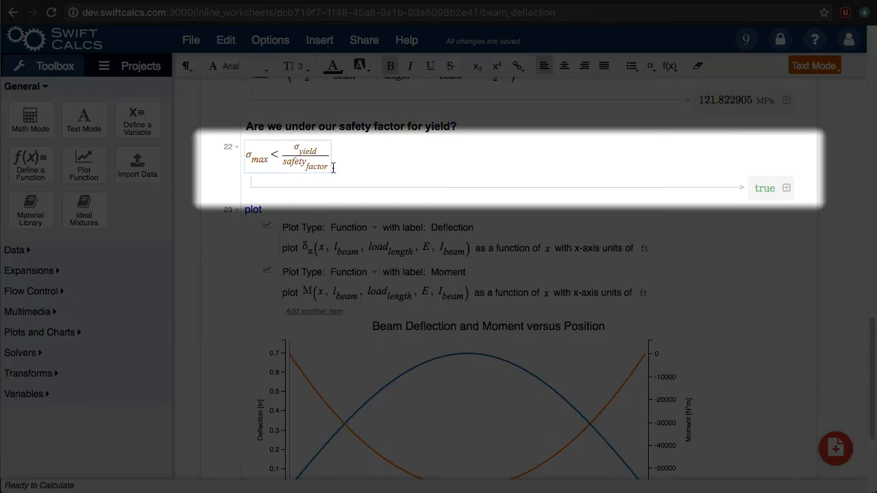
pyautogui.scroll(12, 550, 173)
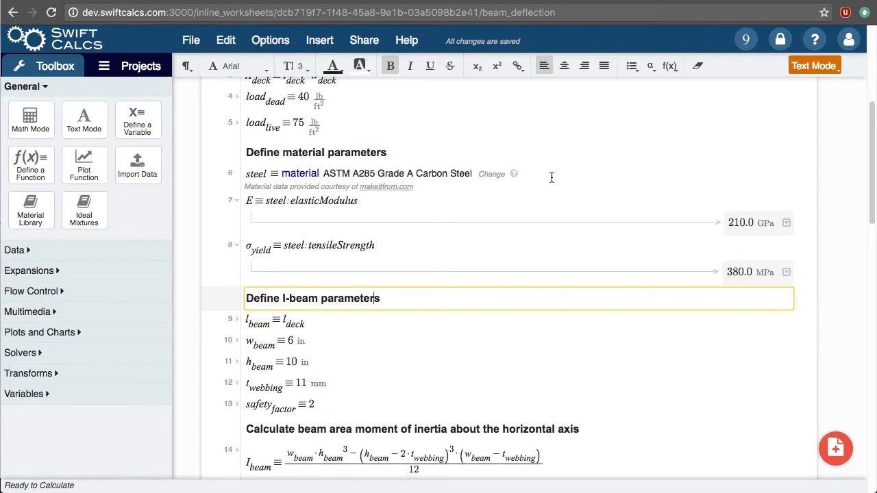
pyautogui.click(491, 174)
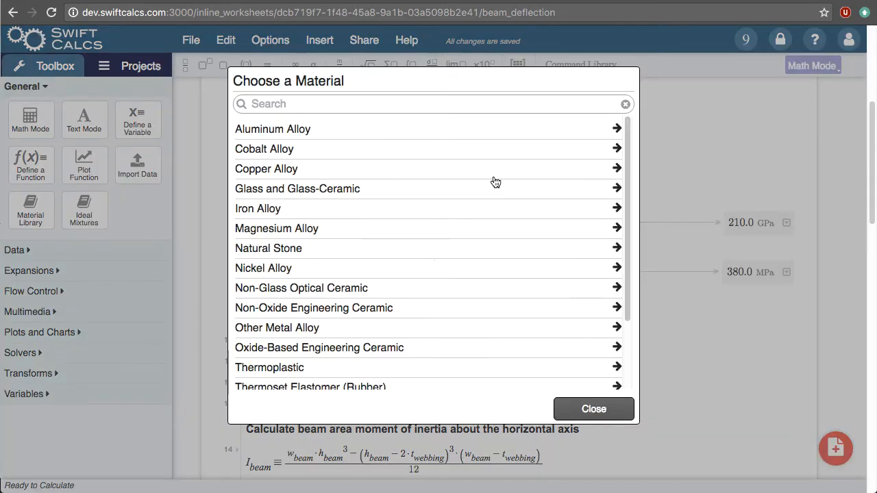
pyautogui.click(458, 128)
pyautogui.click(408, 259)
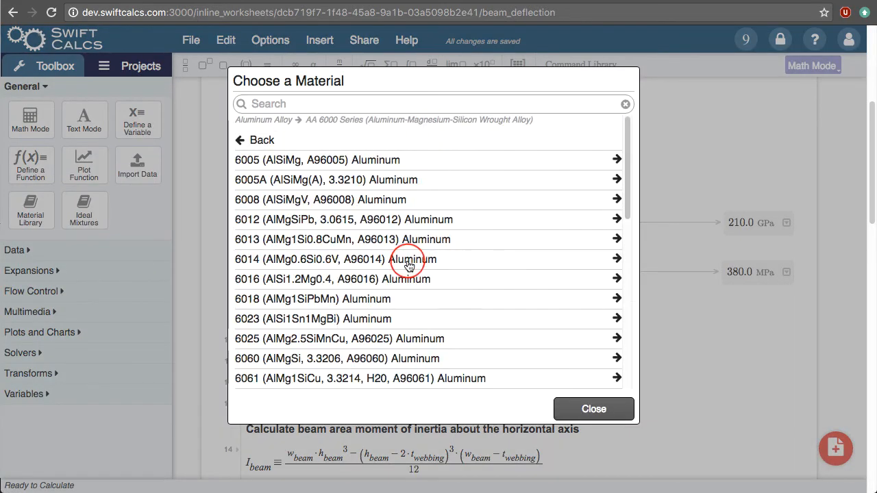
pyautogui.click(389, 376)
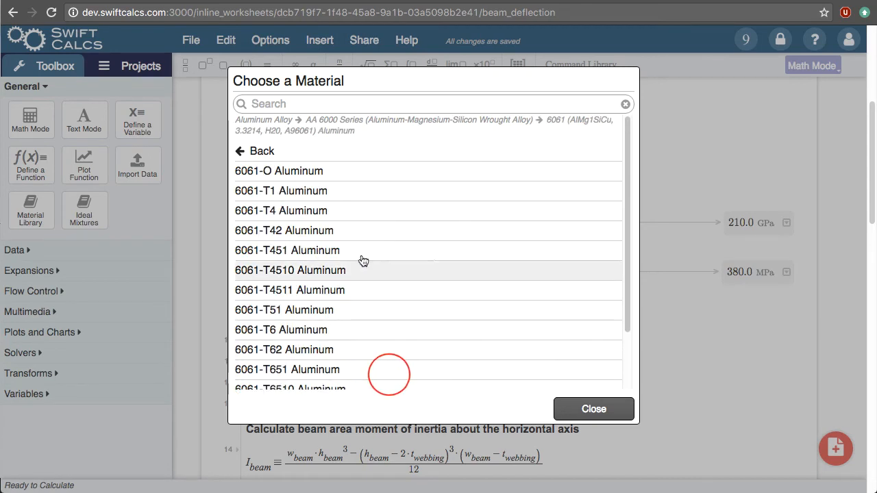
pyautogui.click(352, 191)
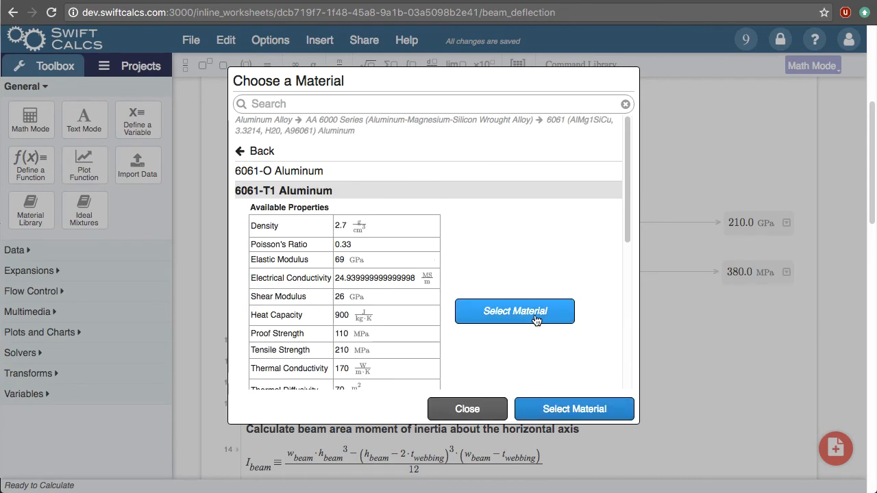
pyautogui.click(536, 316)
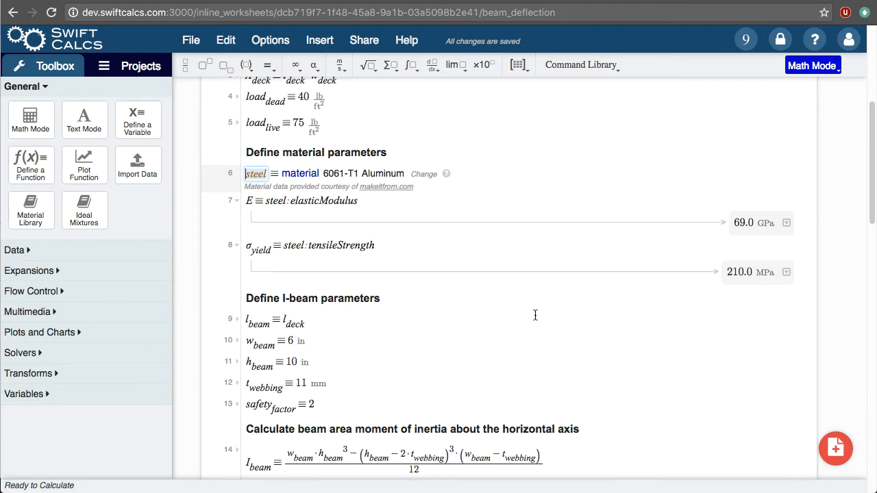
# Set the beam height h_beam to 15 in under Define I-beam parameters and recalculate the worksheet
pyautogui.scroll(-10, 535, 315)
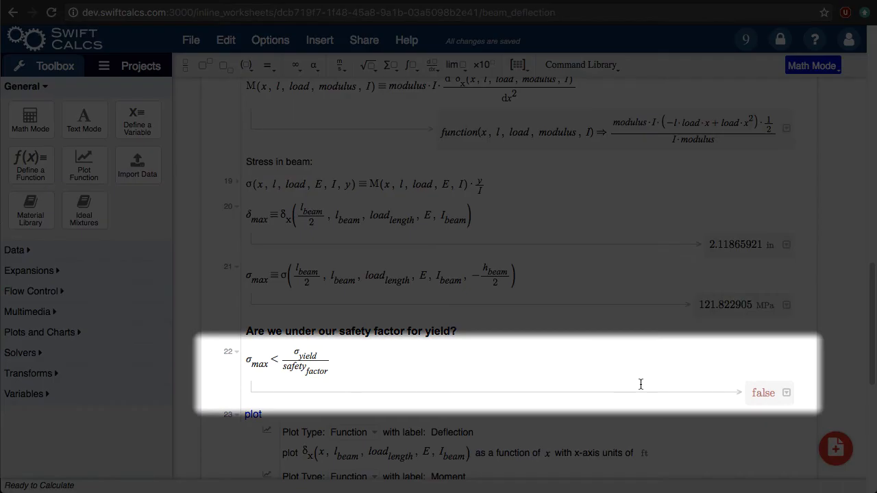
pyautogui.scroll(-1, 517, 337)
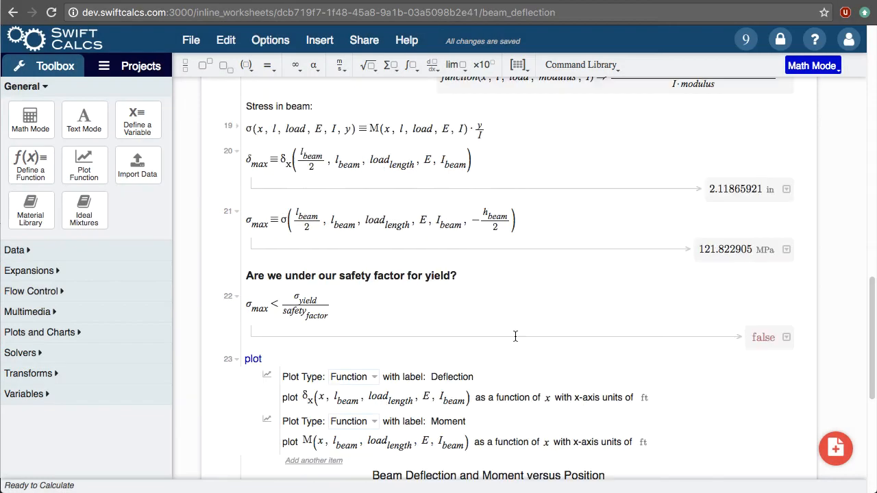
pyautogui.scroll(8, 516, 337)
pyautogui.scroll(3, 515, 337)
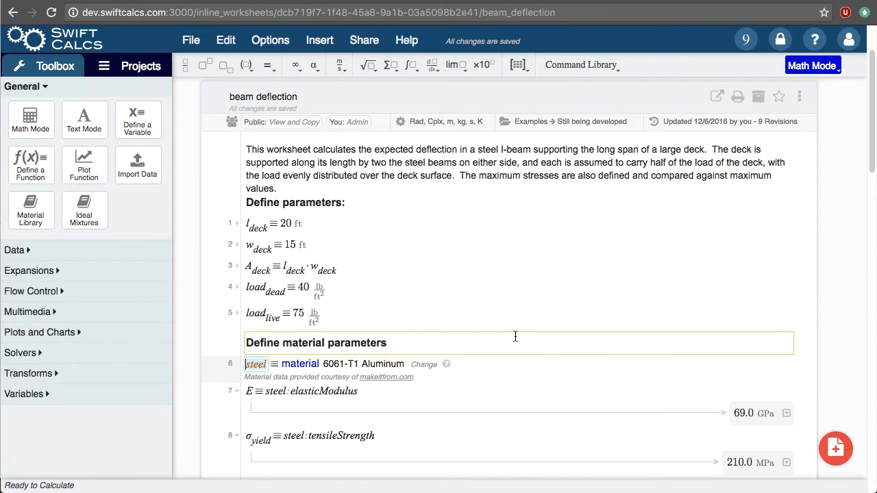
pyautogui.scroll(-5, 515, 336)
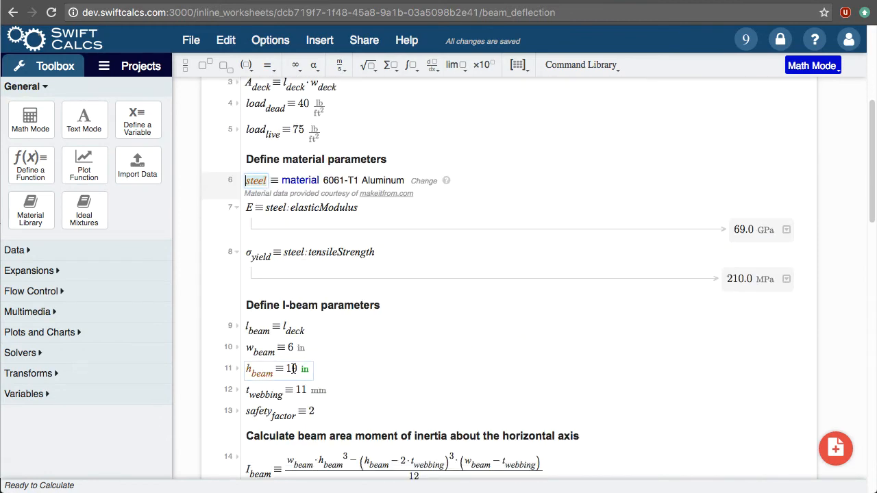
pyautogui.click(292, 369)
pyautogui.press('BackSpace')
pyautogui.write('5')
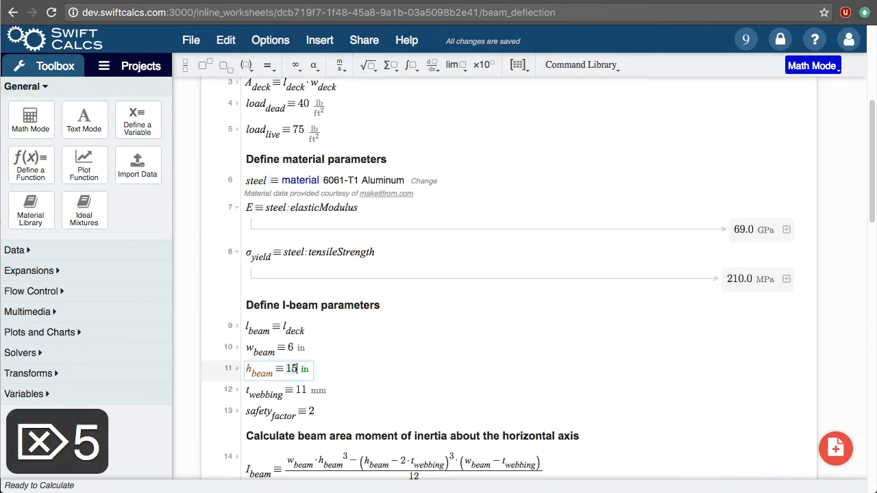
pyautogui.click(364, 336)
pyautogui.scroll(-10, 364, 336)
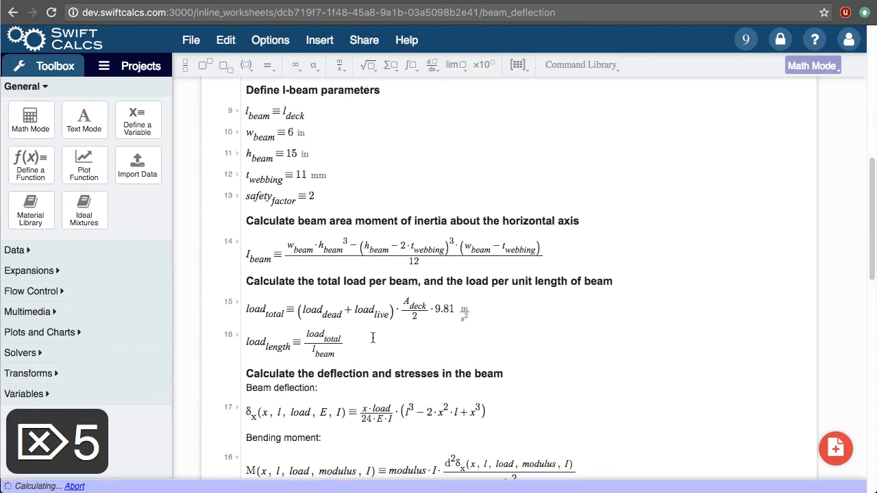